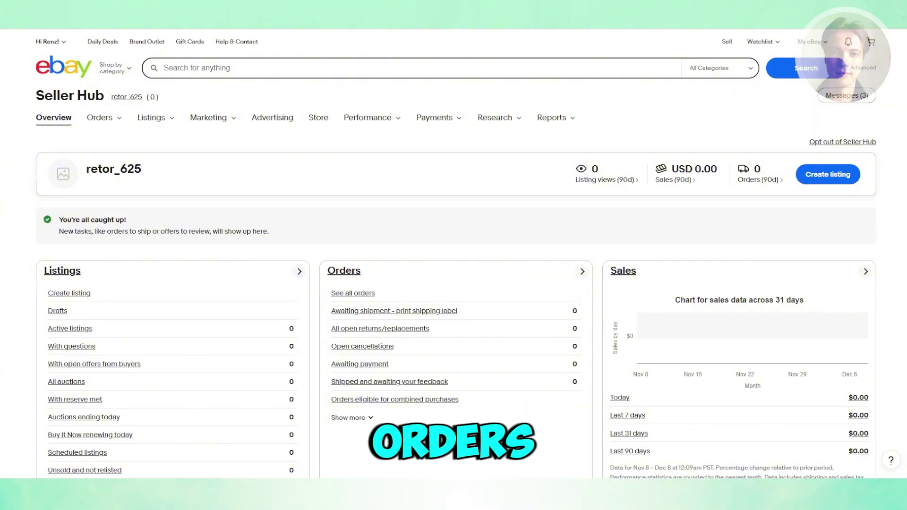
Step: Switch to Printify, open the My Products list, and look over the existing product and the available order creation options
click(66, 20)
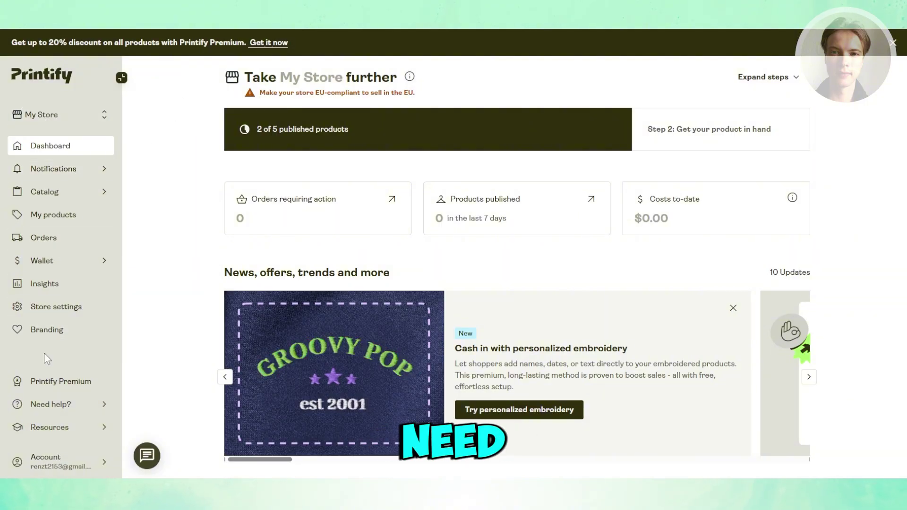
click(50, 217)
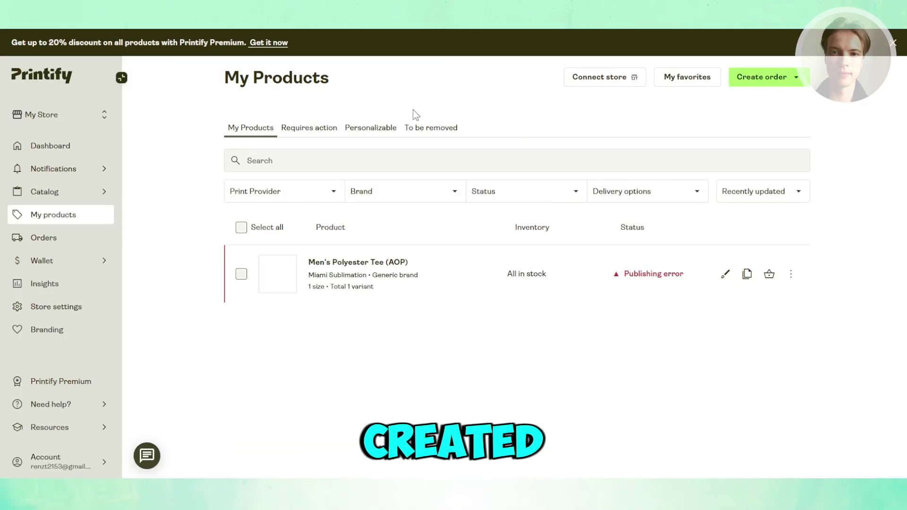
click(779, 78)
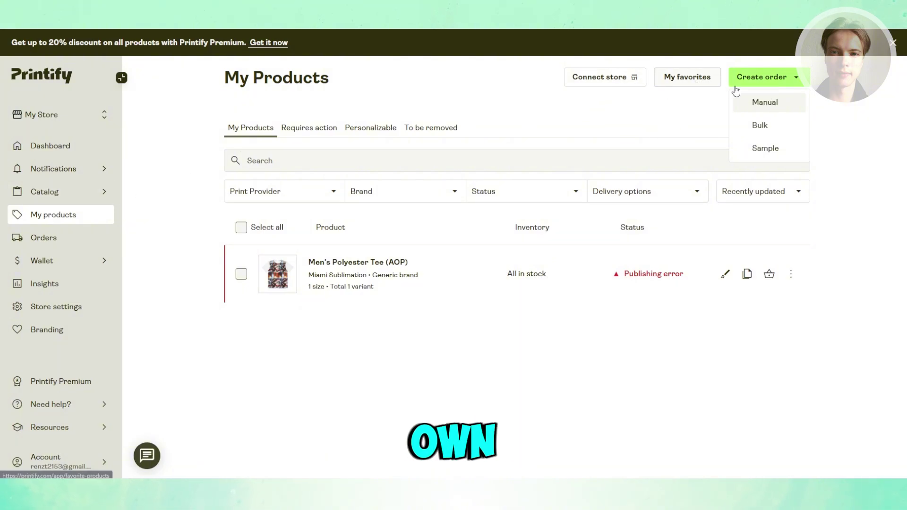
click(577, 134)
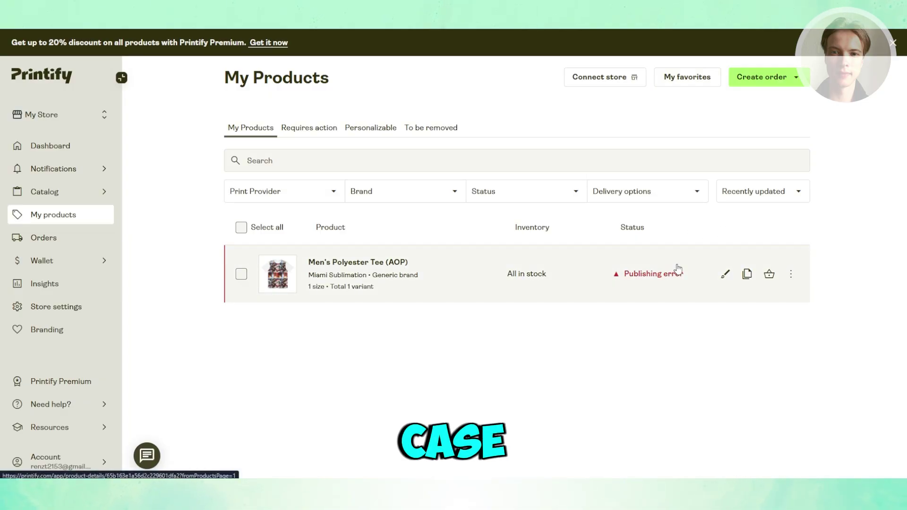
right_click(672, 193)
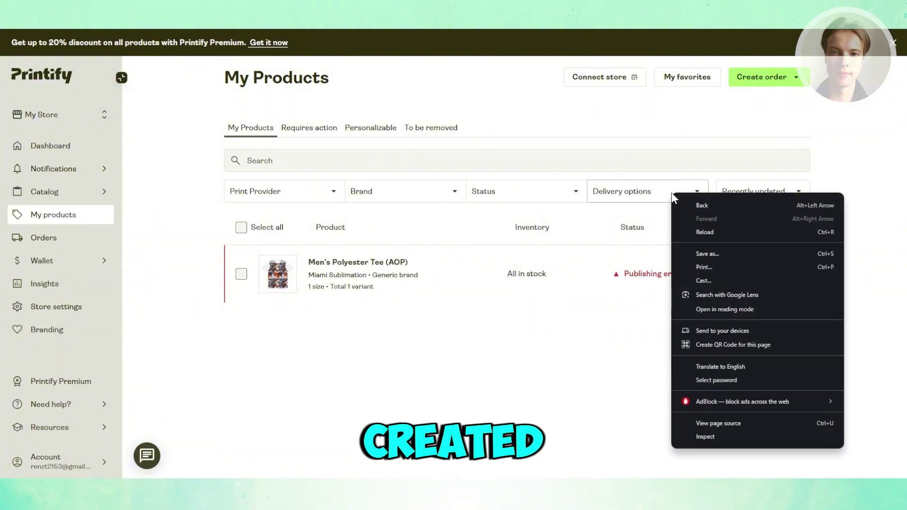
click(557, 117)
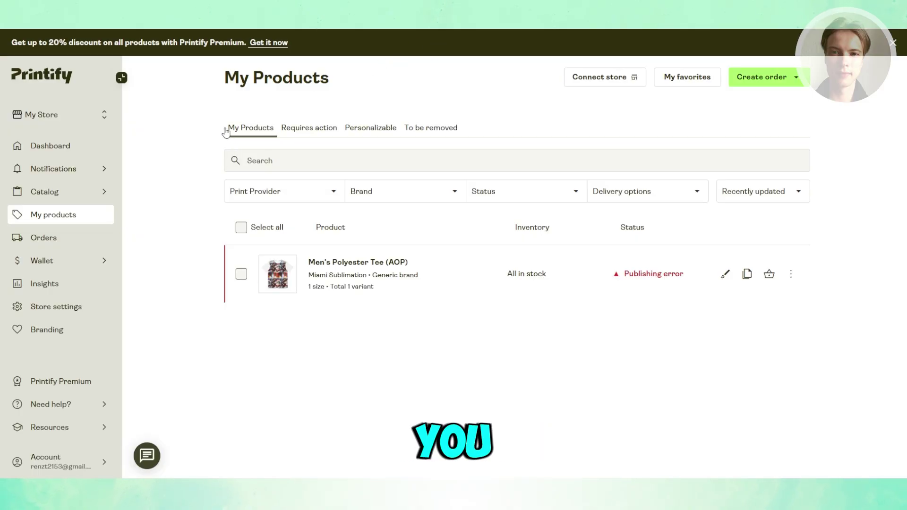
Step: Go to the store's Orders page and bring up the choices for creating an order
click(75, 236)
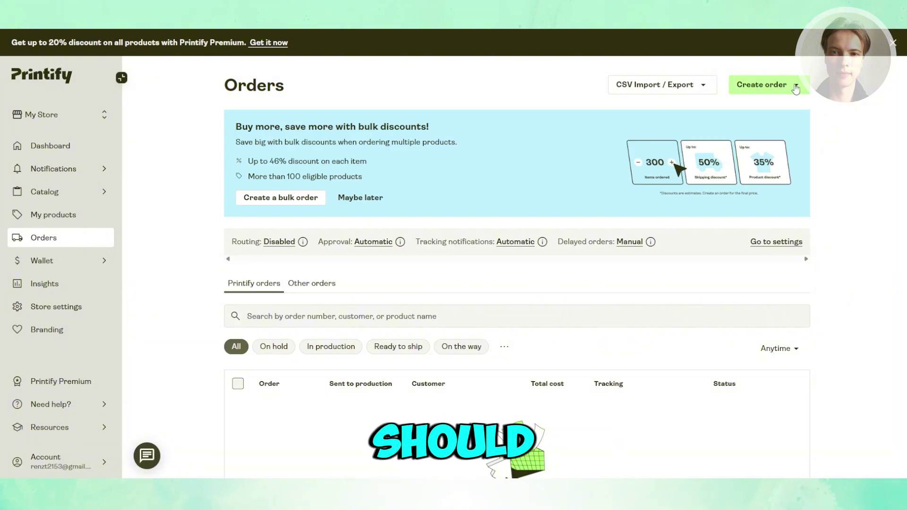
click(776, 84)
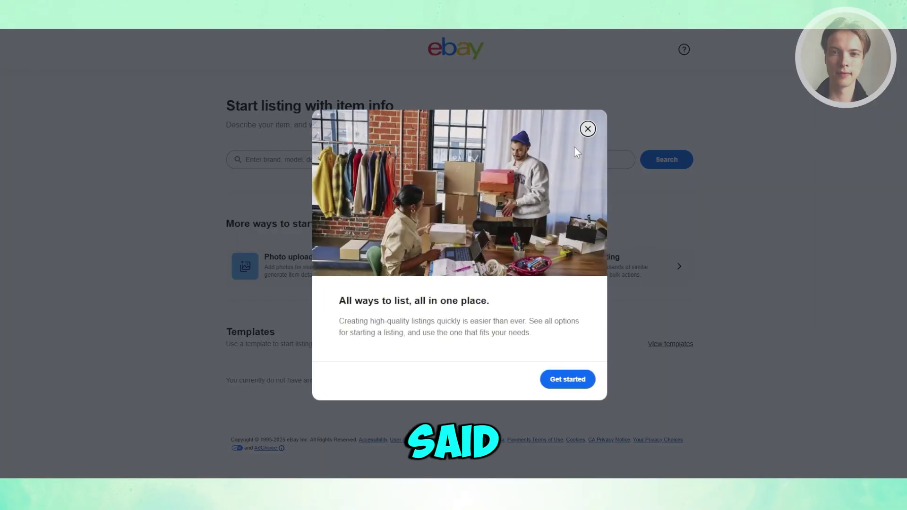
Step: On eBay's new listing page, dismiss the introduction and search the catalog for "shirt" to start a listing
click(588, 129)
click(488, 158)
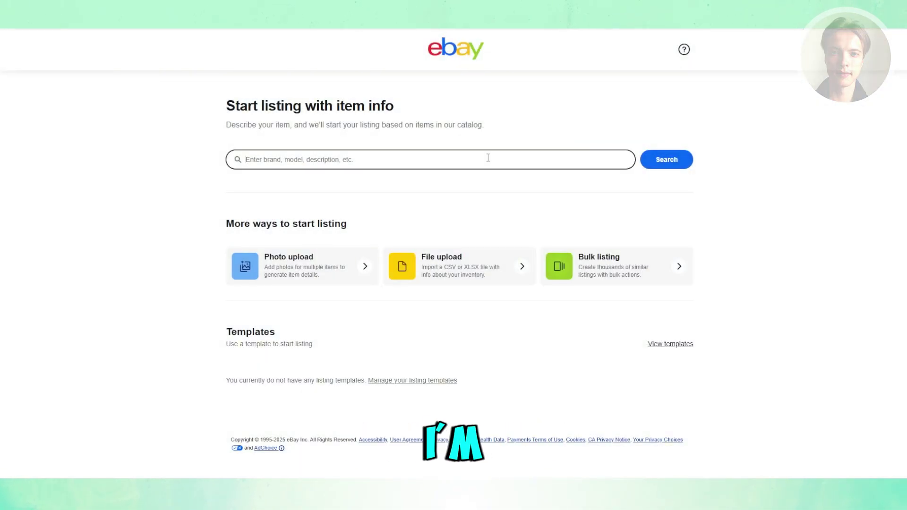
text(shirt)
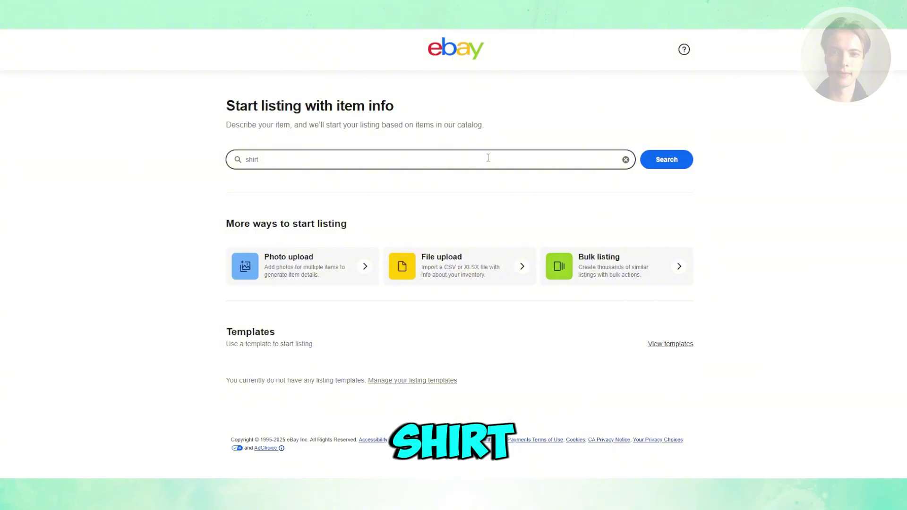
key(Return)
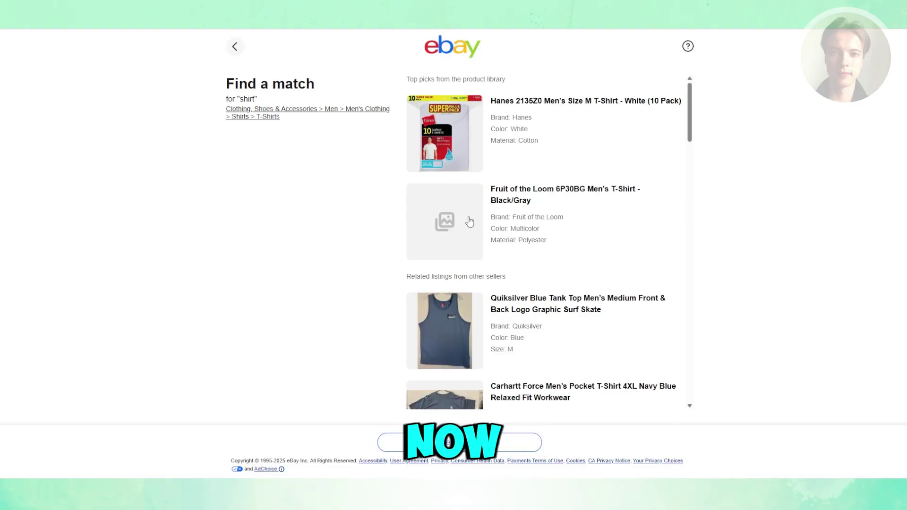
Step: Continue the shirt listing without a catalog match and set its condition to New without tags
scroll(466, 209, down, 8)
scroll(466, 209, up, 10)
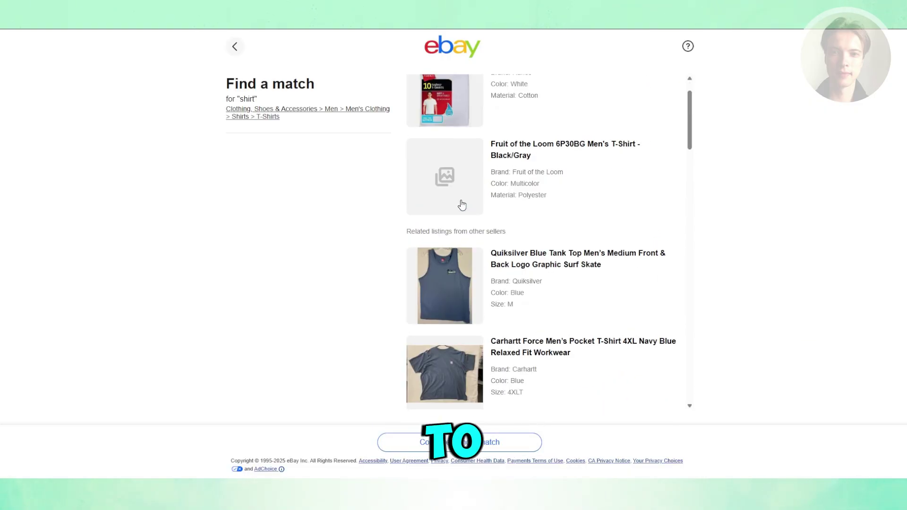
click(445, 402)
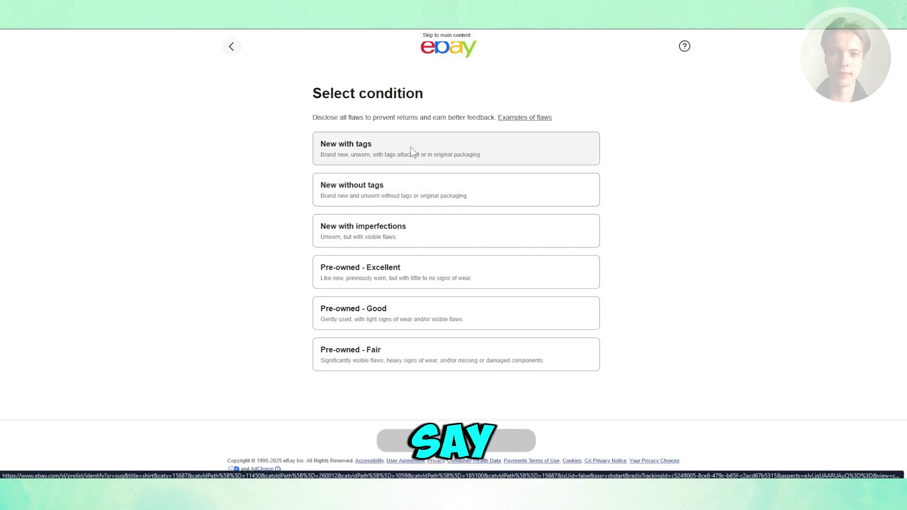
click(415, 189)
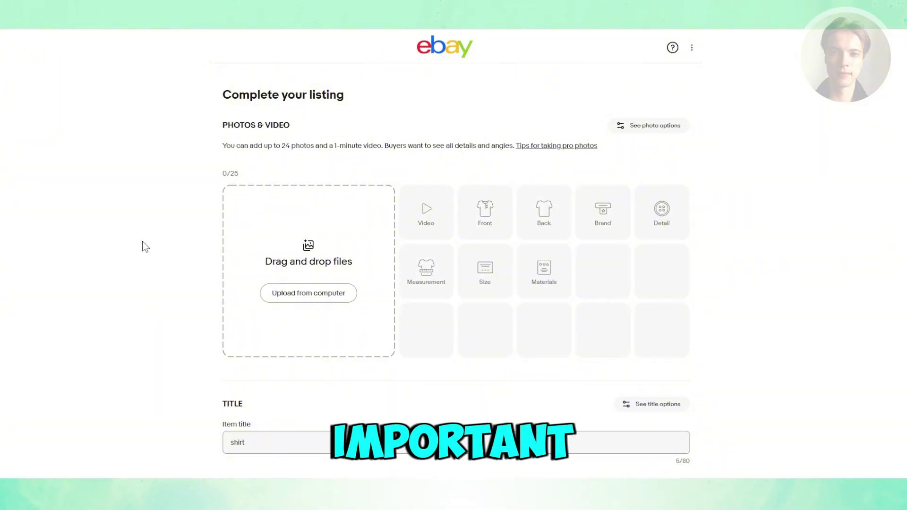
Step: Examine the eBay listing form from photos, title and item specifics through description down to the final listing options
scroll(142, 241, down, 5)
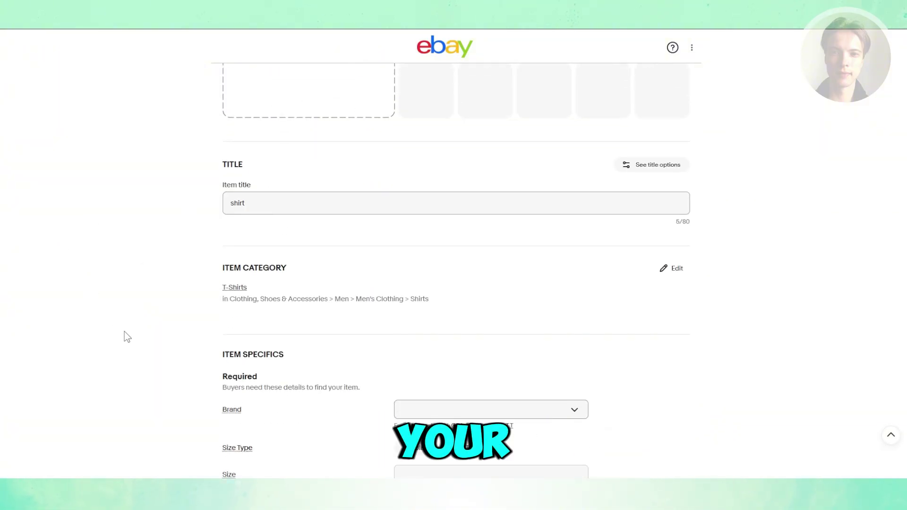
scroll(124, 331, down, 10)
scroll(130, 321, down, 6)
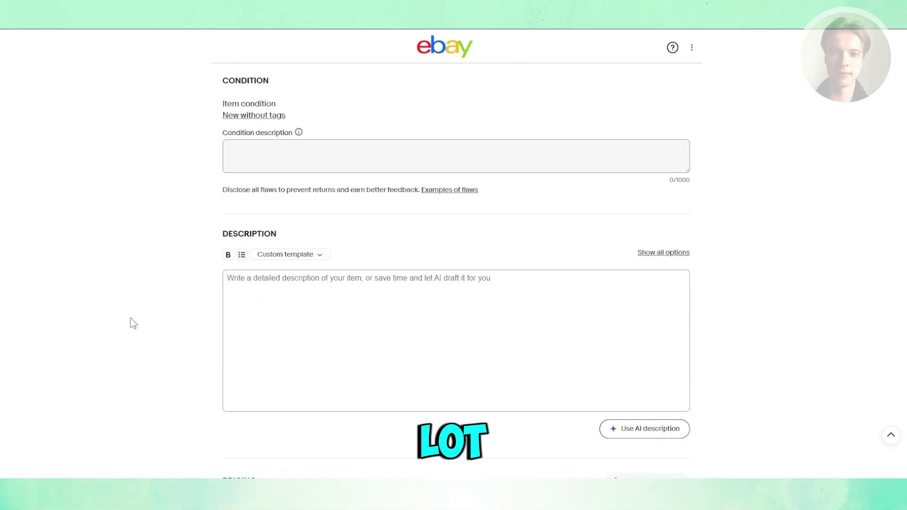
scroll(130, 318, up, 4)
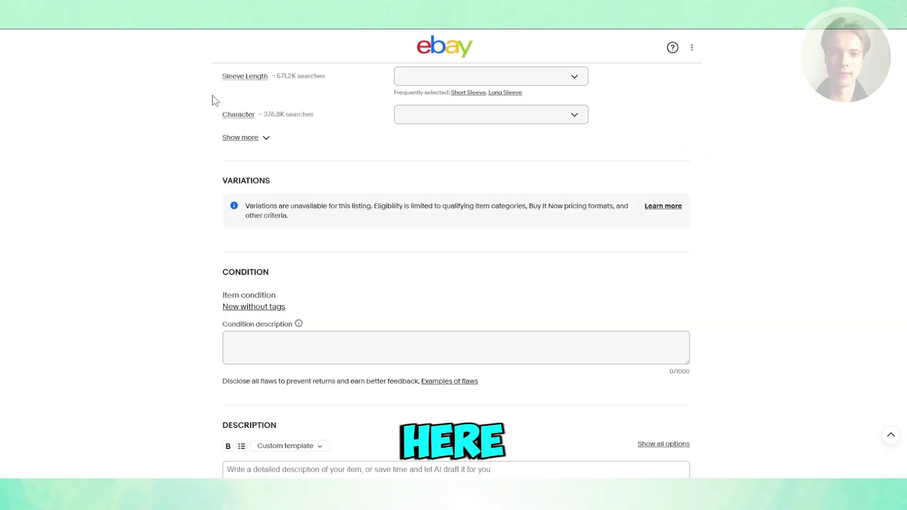
scroll(331, 270, down, 20)
scroll(312, 270, down, 10)
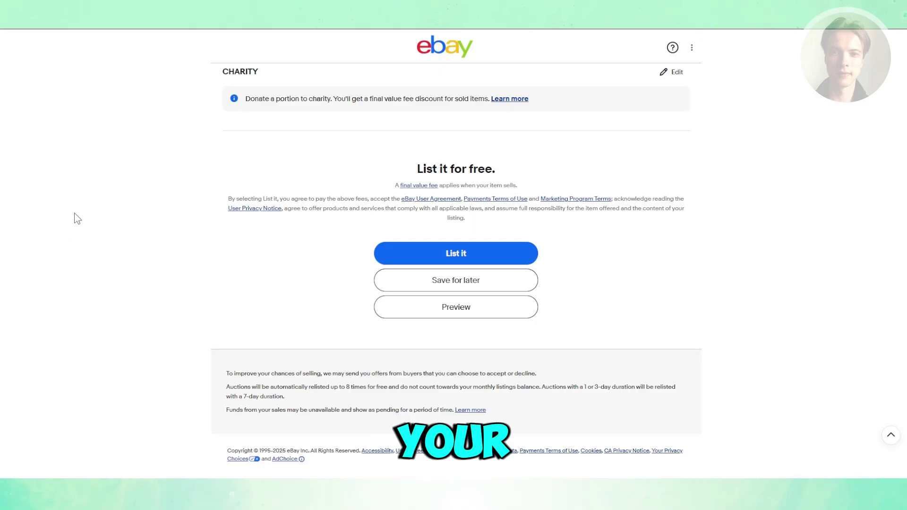
scroll(311, 343, up, 3)
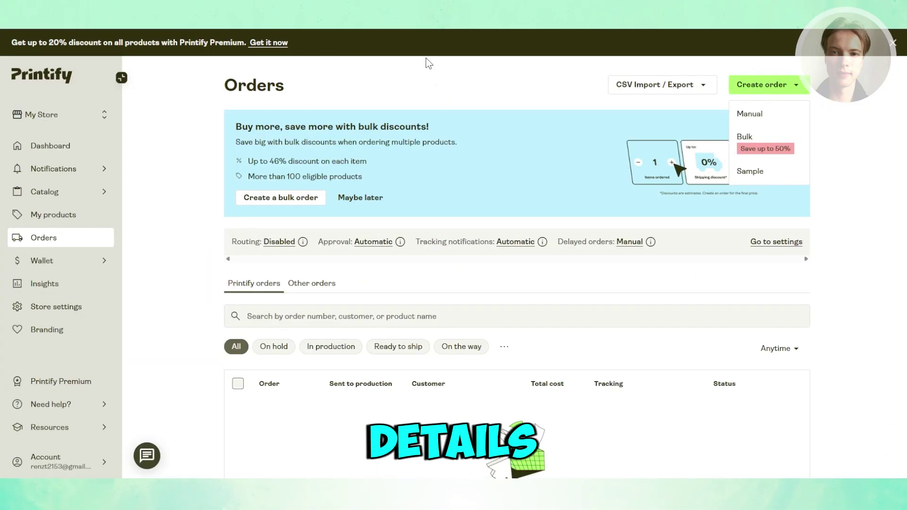
Step: Switch to Printify, start a manual order with the Men's Polyester Tee (AOP), and proceed to the shipping stage
click(752, 116)
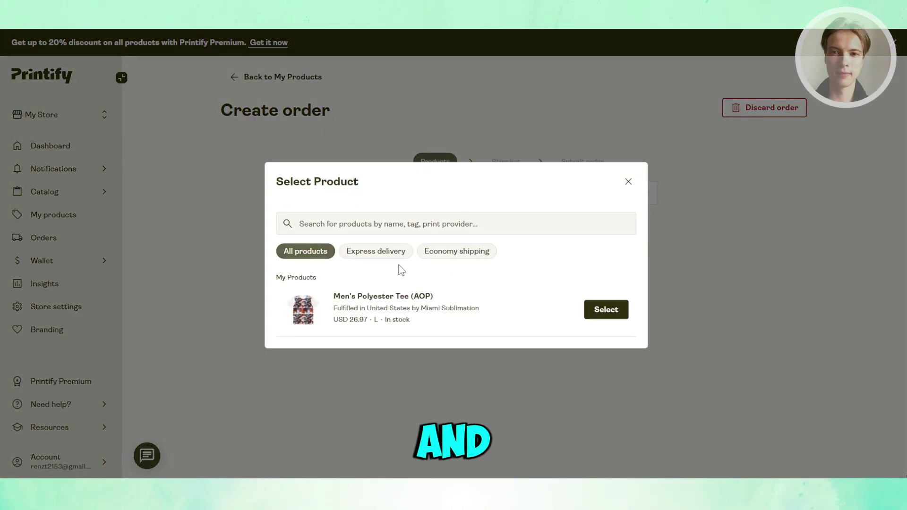
click(594, 307)
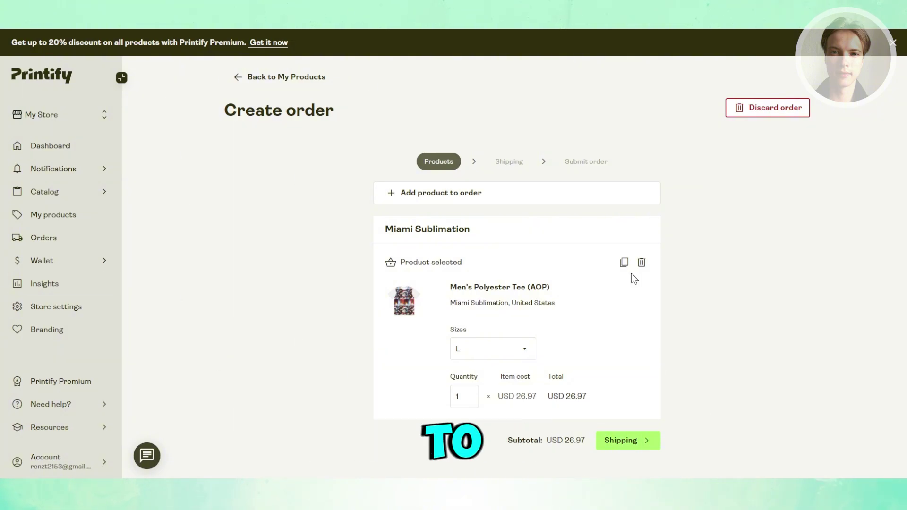
click(639, 441)
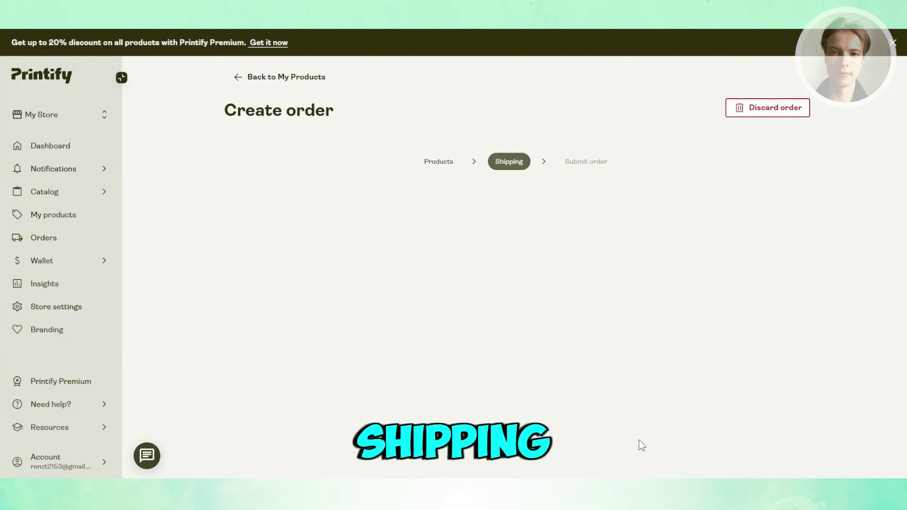
Step: Examine the recipient and shipping address fields required for the manual order
scroll(266, 208, down, 3)
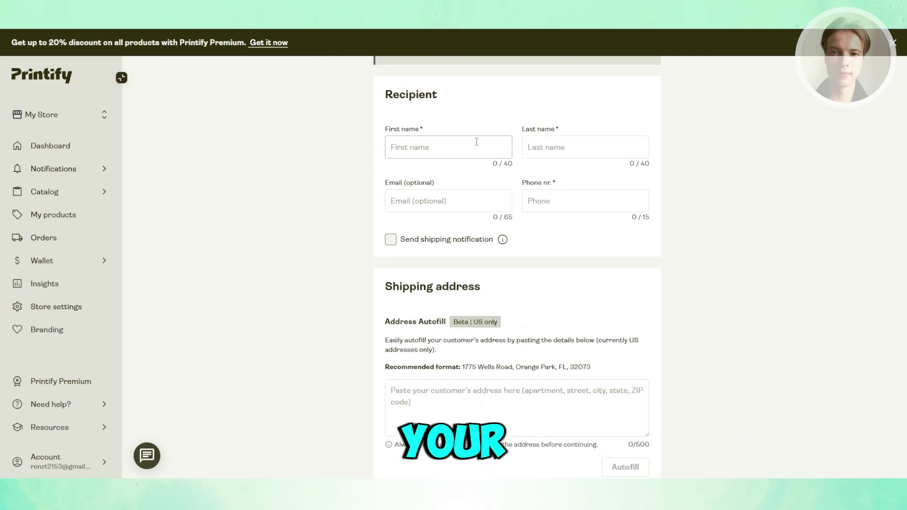
scroll(356, 272, down, 2)
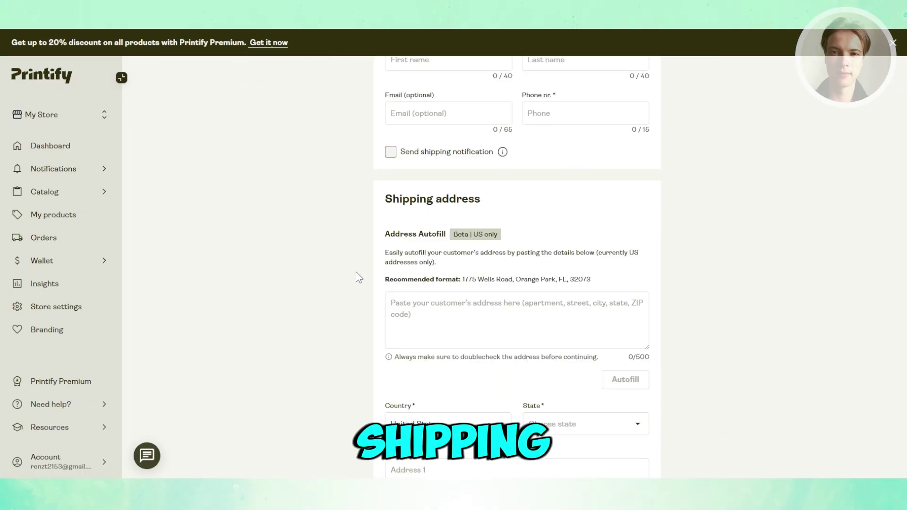
scroll(356, 272, down, 3)
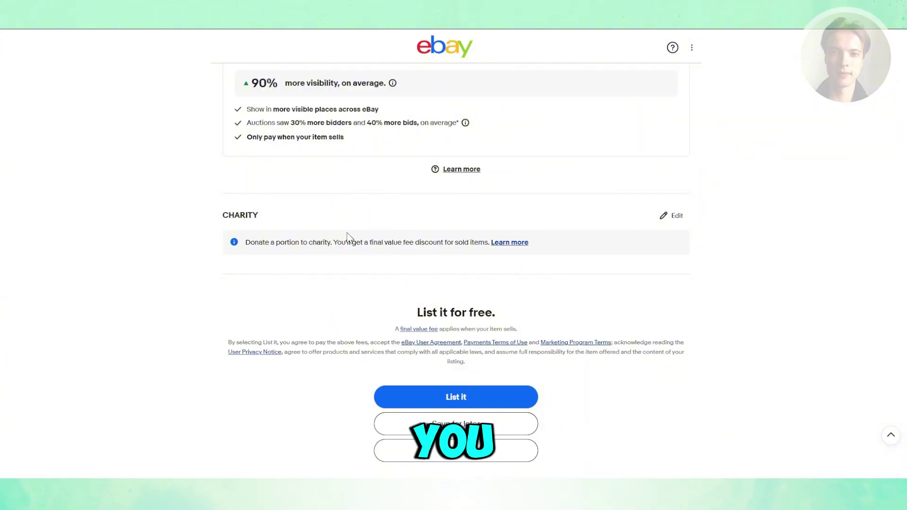
Step: Switch to the eBay listing form and examine the country of origin choices and the remaining promotion and charity sections
scroll(317, 249, up, 4)
scroll(316, 249, up, 3)
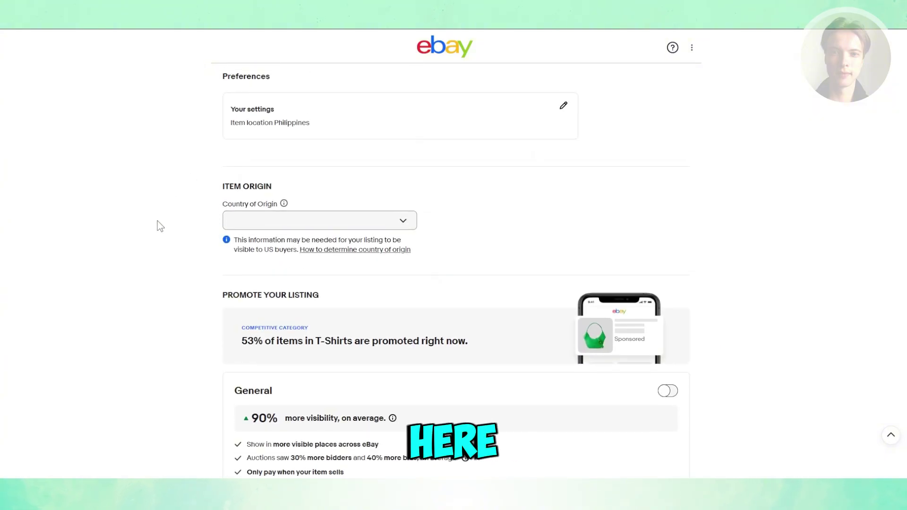
click(400, 222)
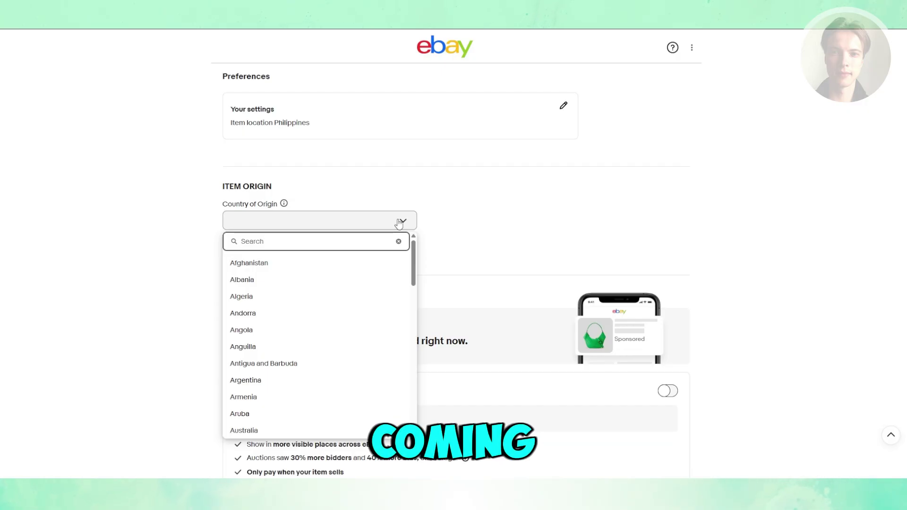
click(401, 221)
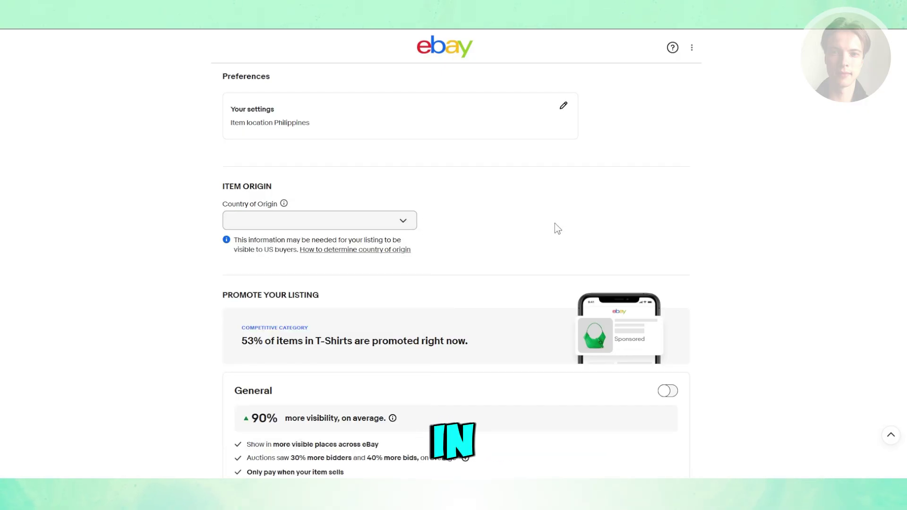
scroll(554, 223, down, 5)
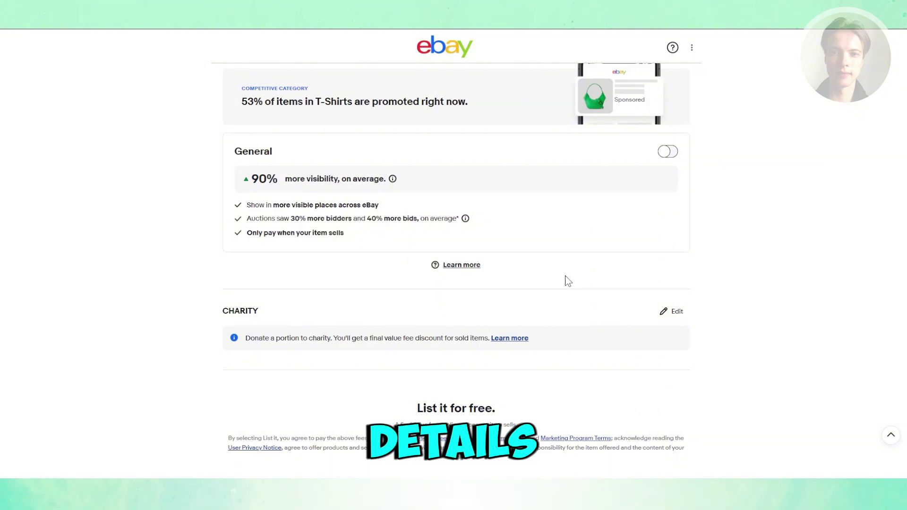